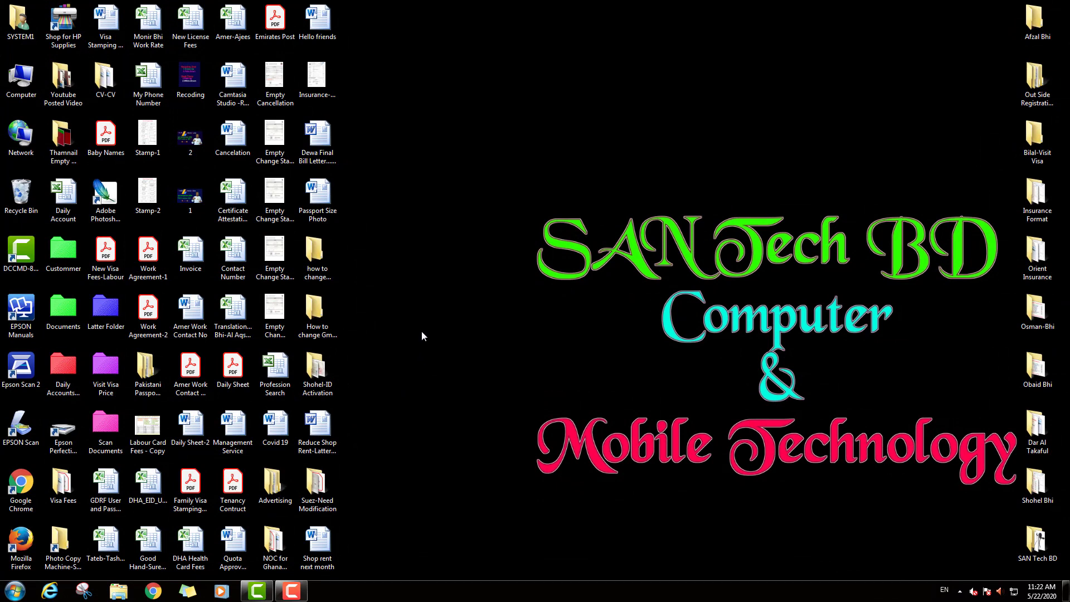
- Launch Chrome and bring up the Google sign-in page for Gmail from the Google tab
click(152, 591)
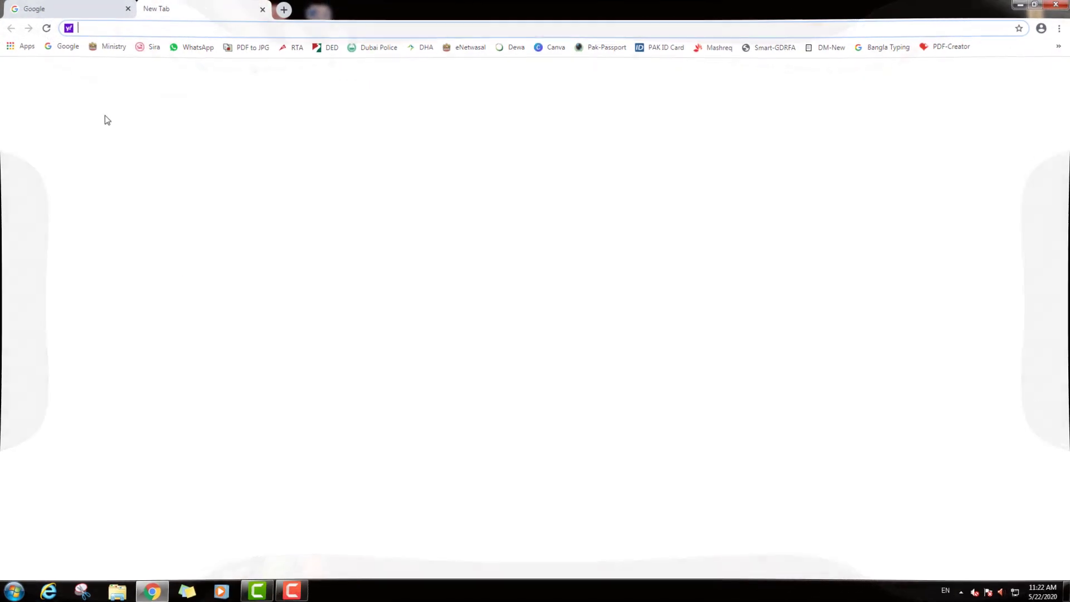
click(84, 16)
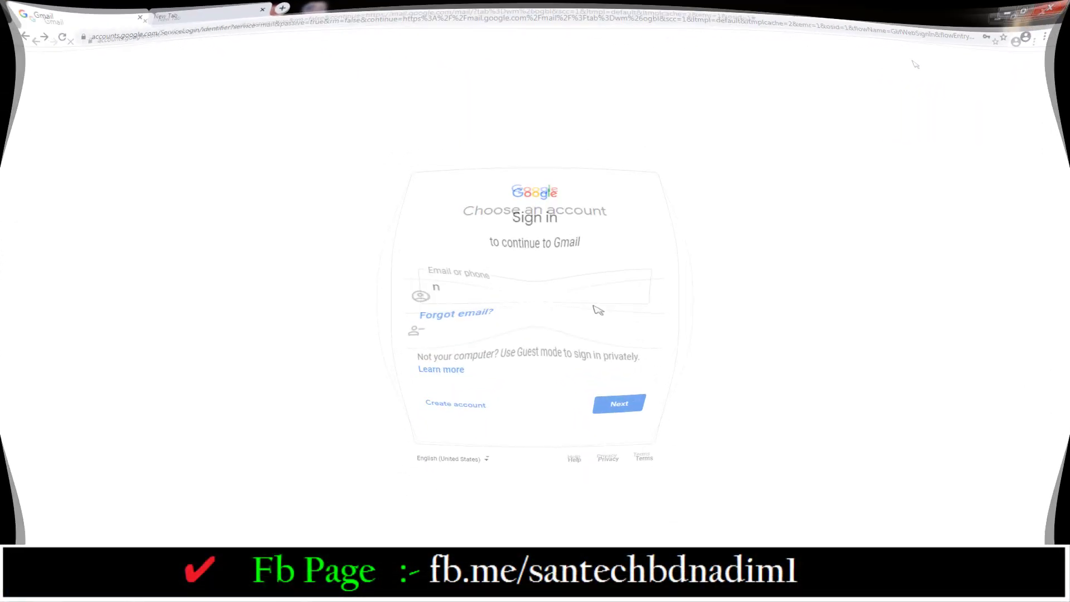
- Fill the email field with the saved account suggestion and continue to the password step
click(536, 286)
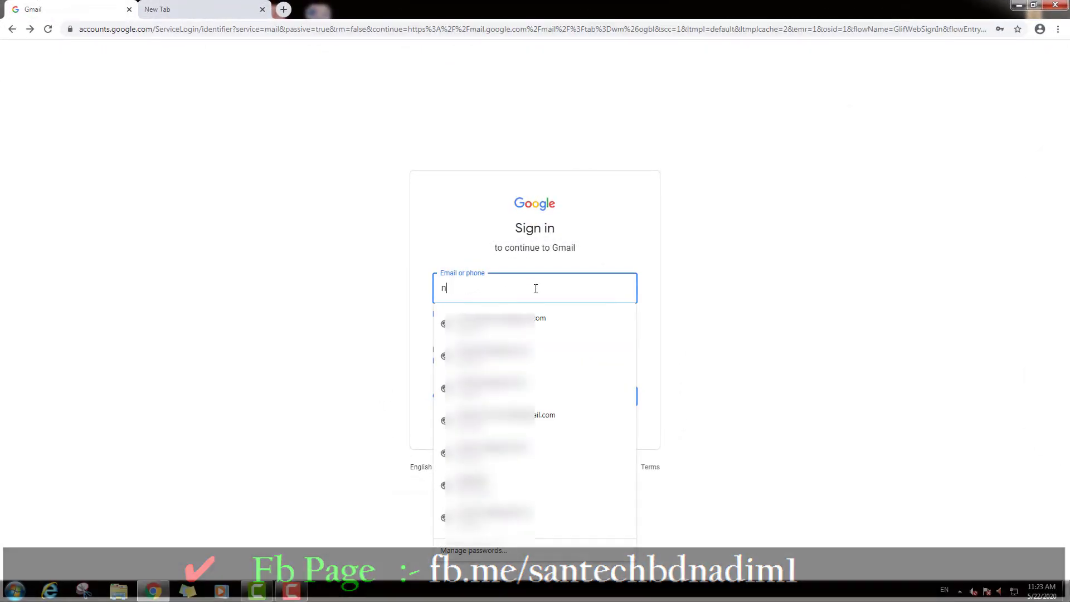
text(oo)
key(Down)
key(Return)
click(727, 322)
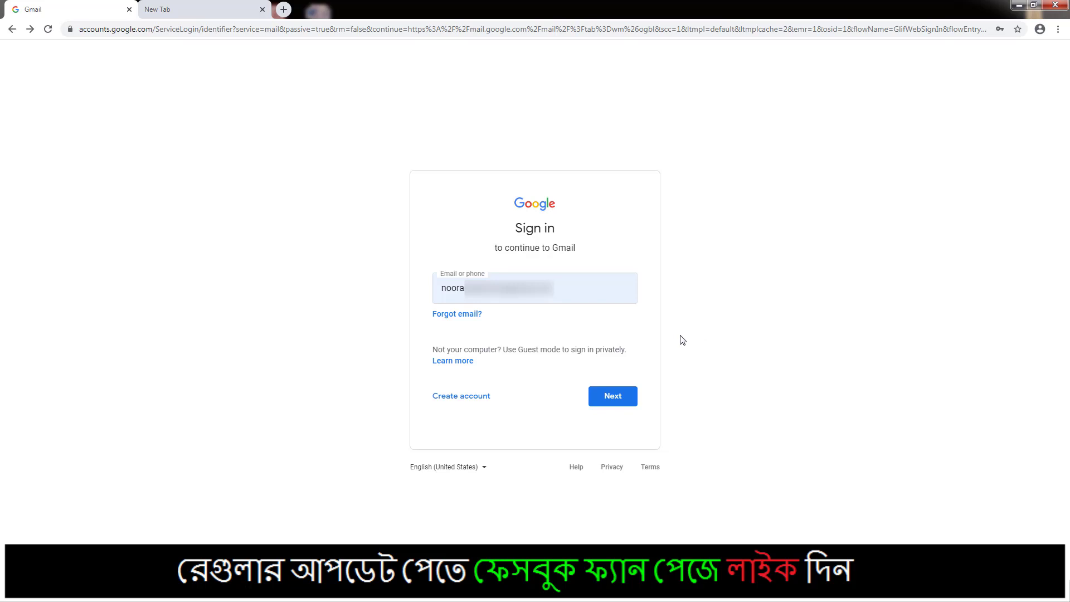
click(614, 397)
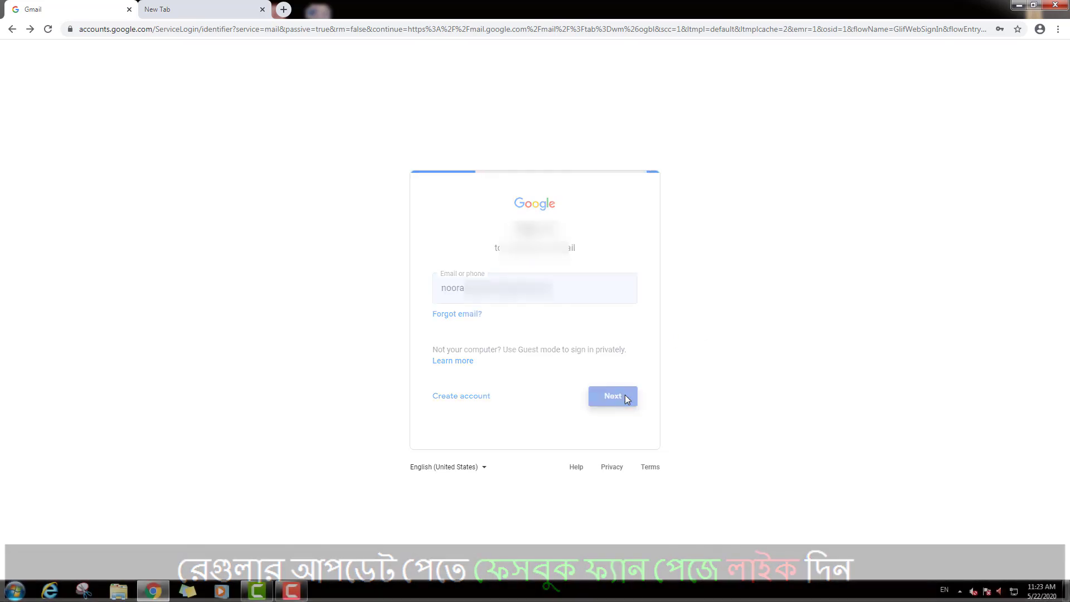
- Enter the account password and sign in to reach the Gmail inbox
text(a)
click(353, 313)
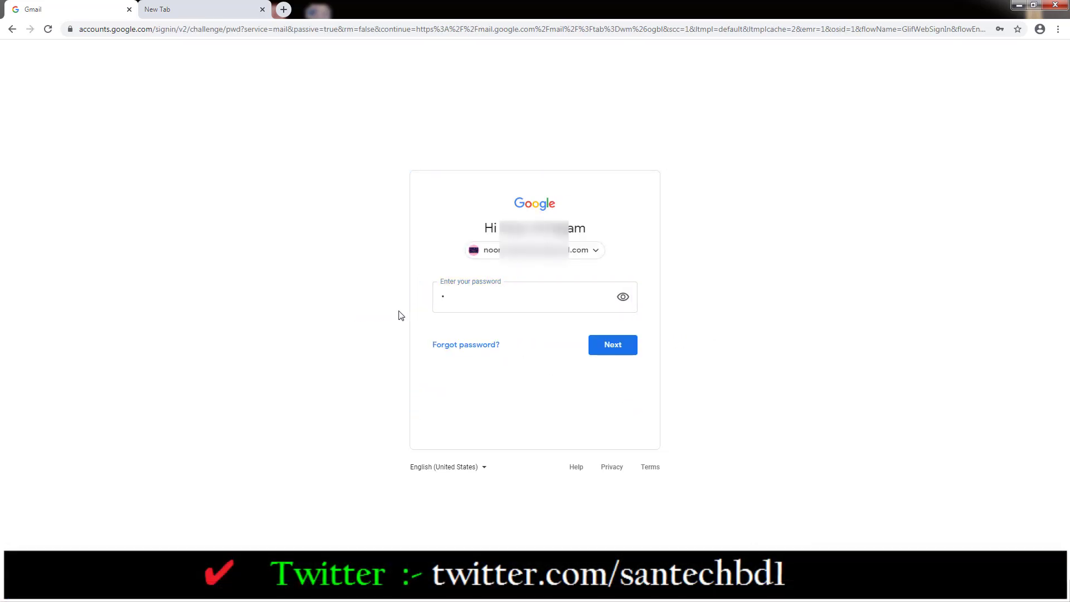
click(457, 308)
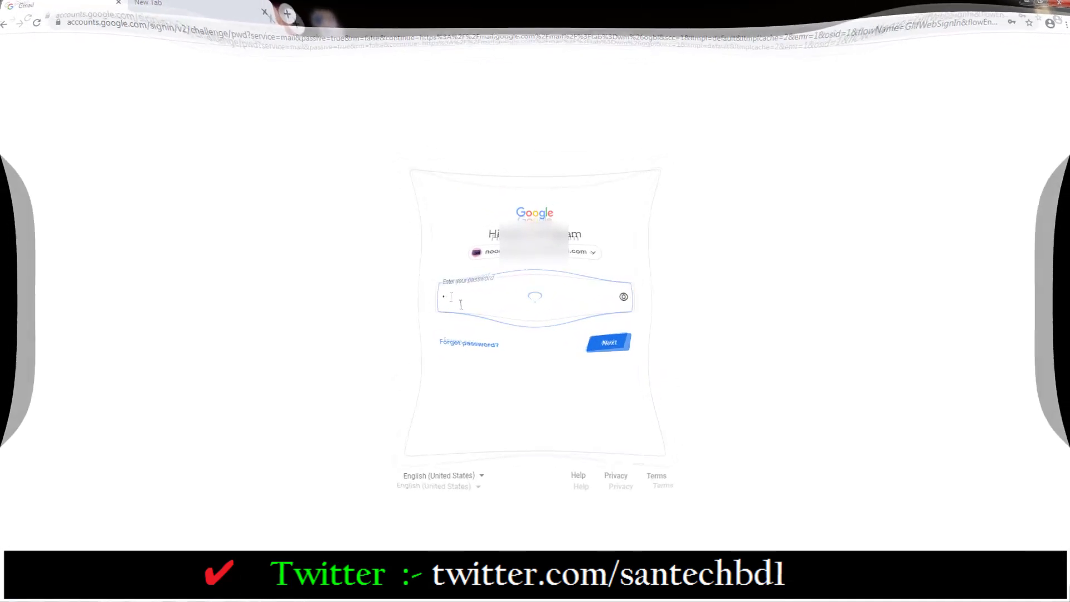
text(•••)
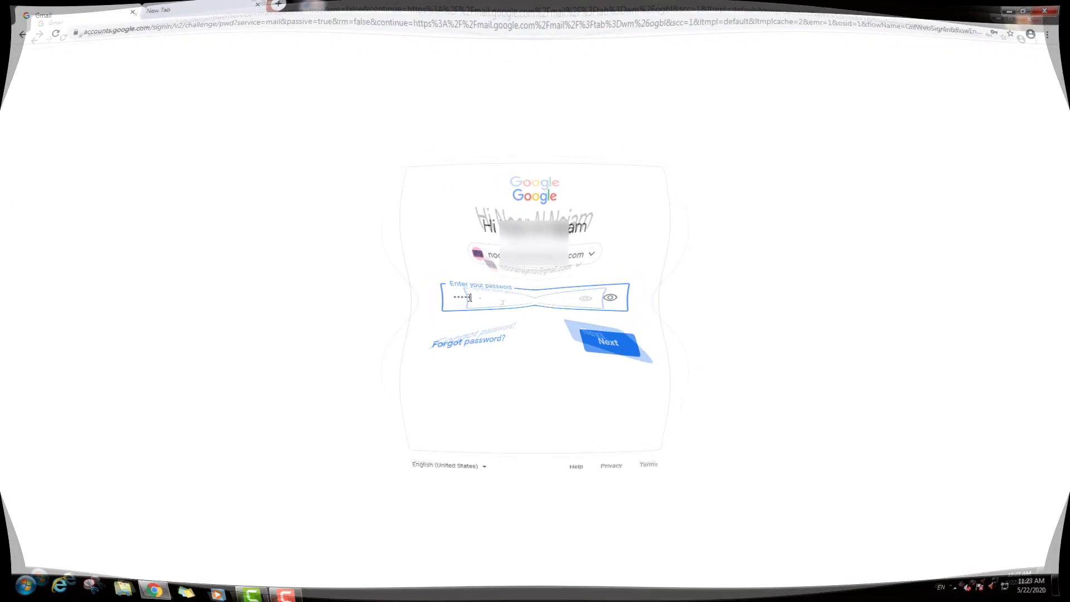
text(•••••)
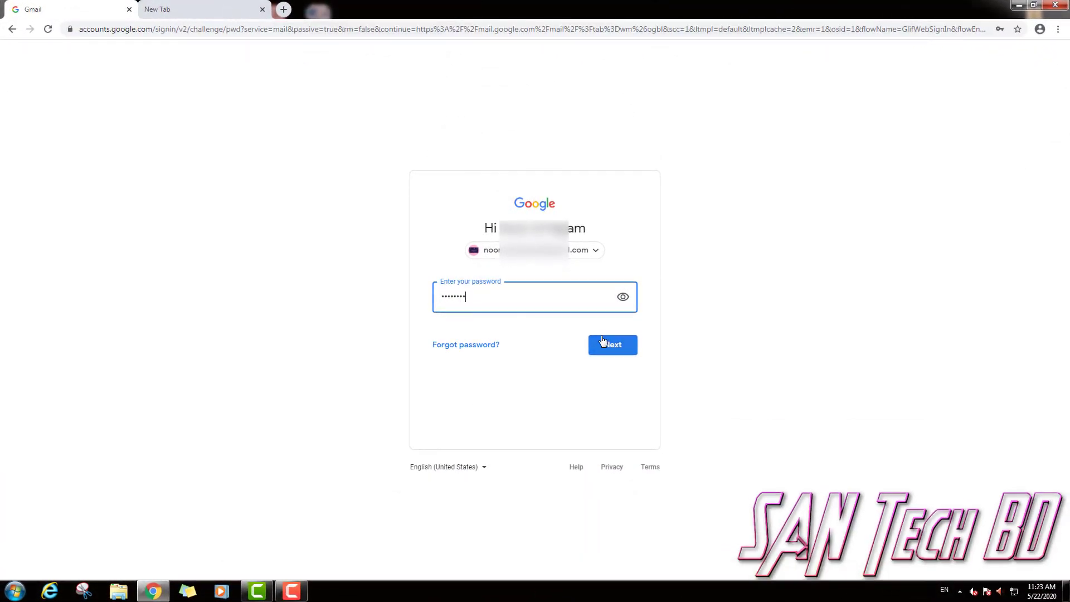
click(606, 345)
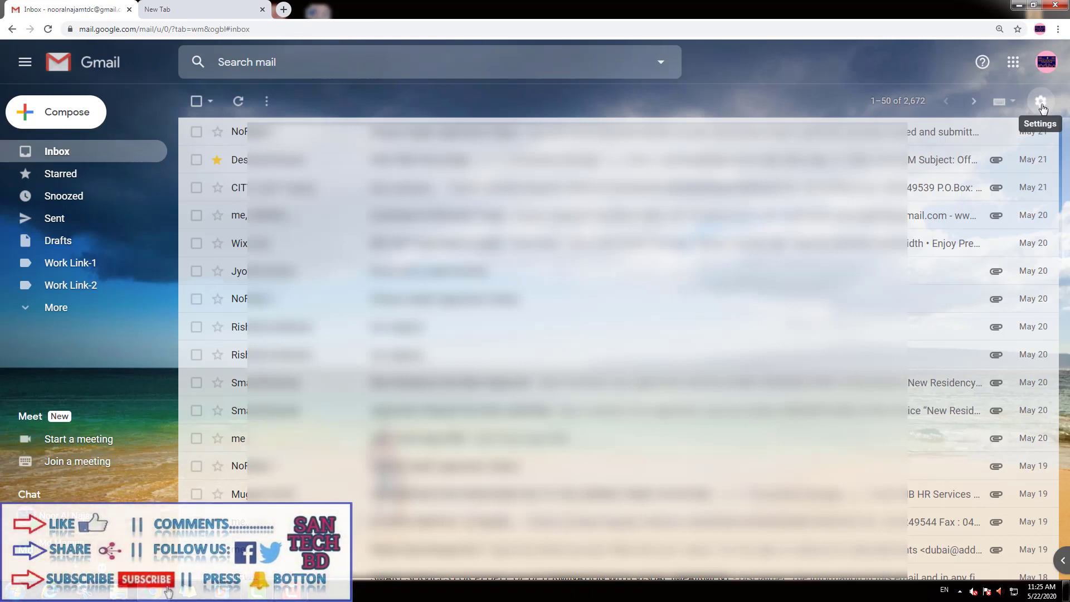
- Open Gmail's full Settings page from the gear menu
click(1041, 102)
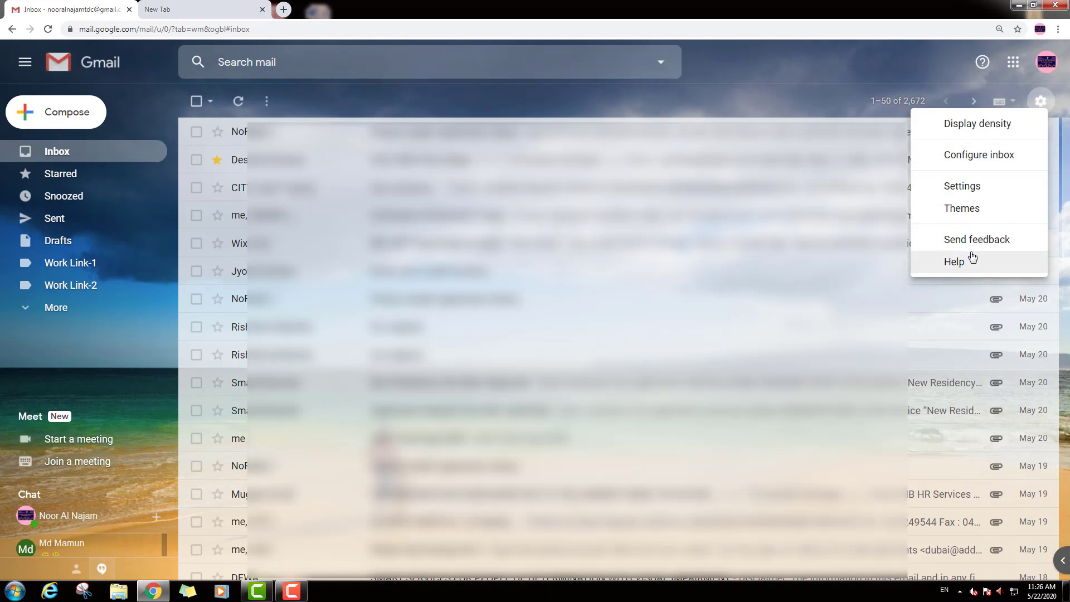
click(980, 187)
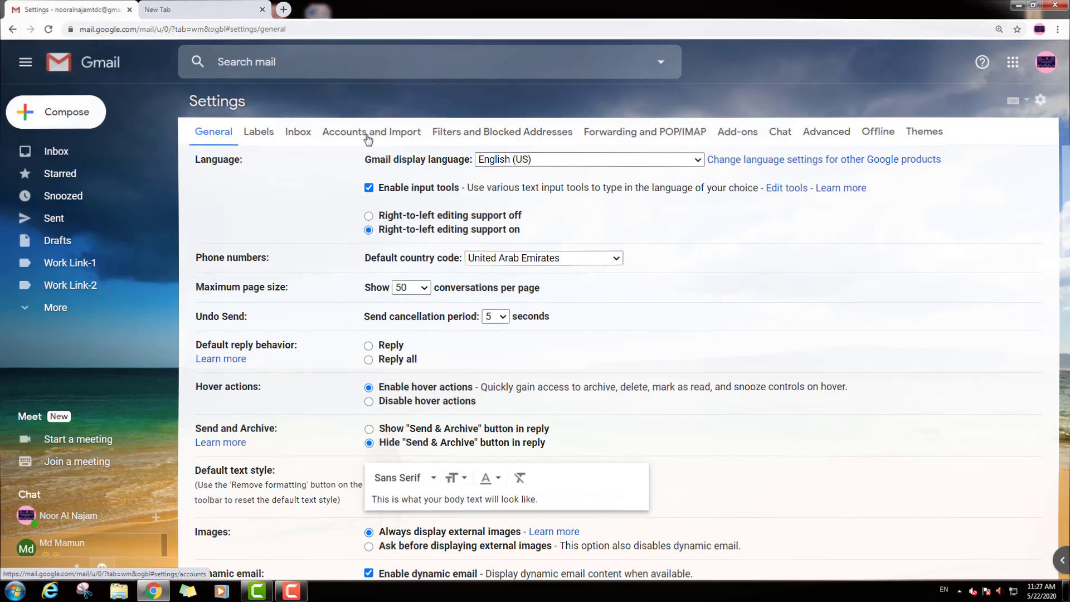
- Switch to the Accounts and Import tab and look over its Change account settings options
click(367, 137)
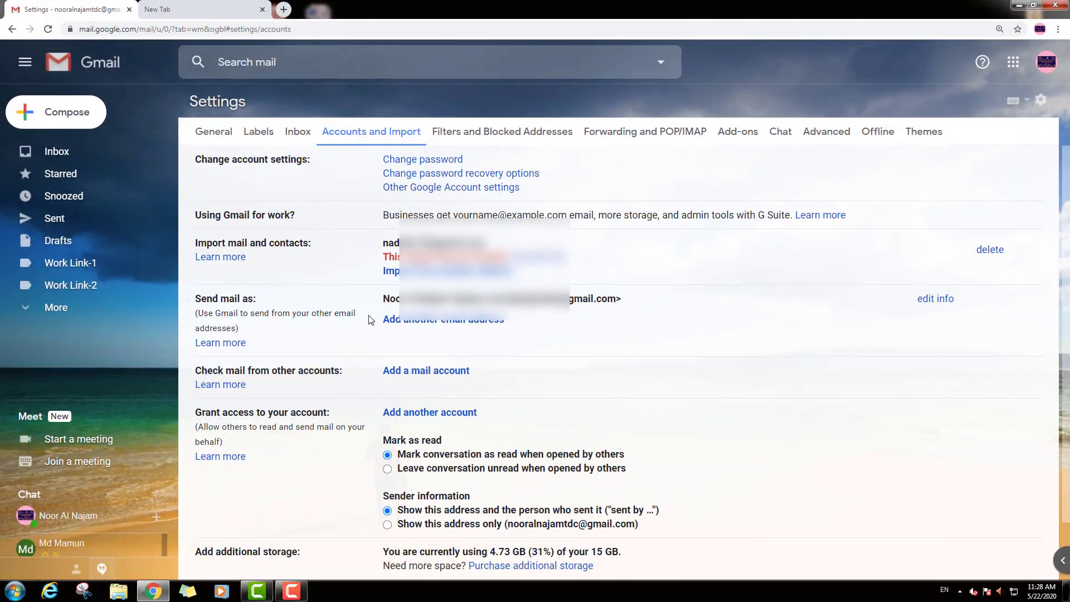
scroll(422, 333, down, 1)
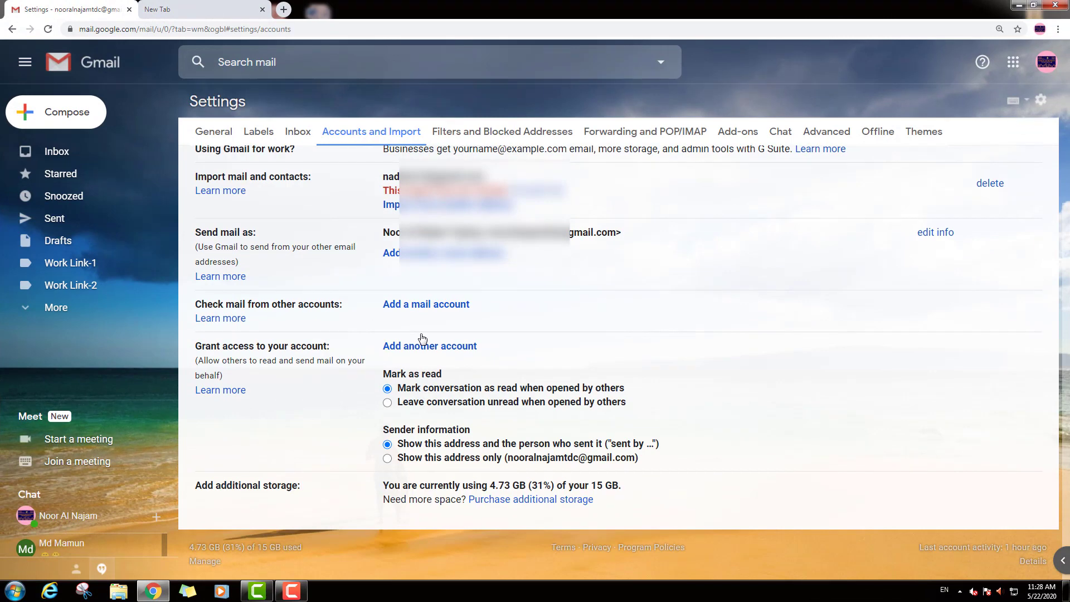
scroll(422, 337, up, 1)
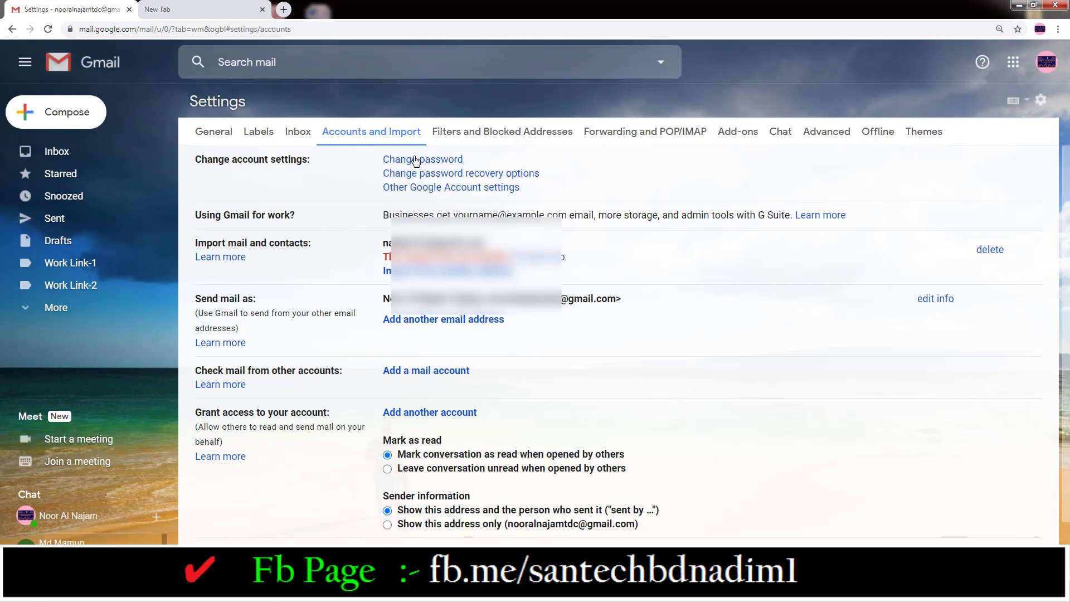
- Choose Change password and verify identity with the current password
click(415, 161)
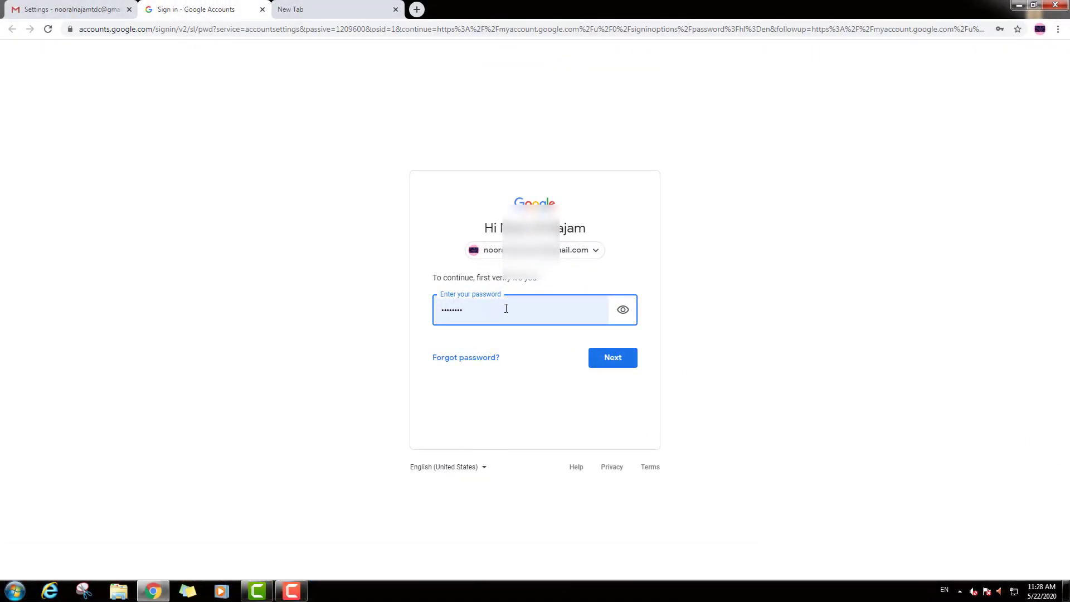
click(617, 360)
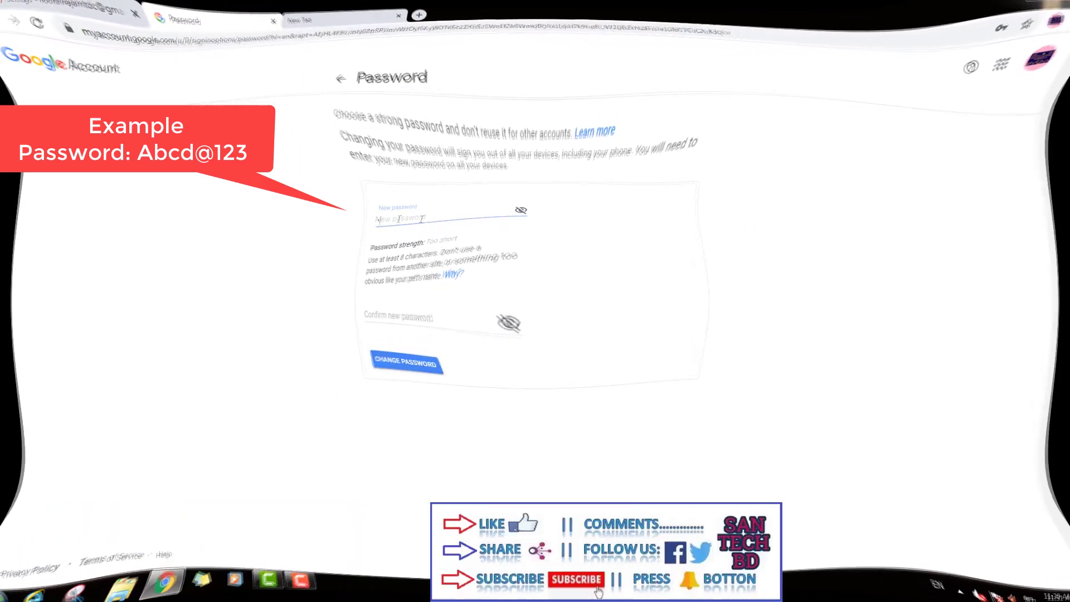
- Enter the new password in both fields, briefly revealing the confirmation to check it matches
text(A)
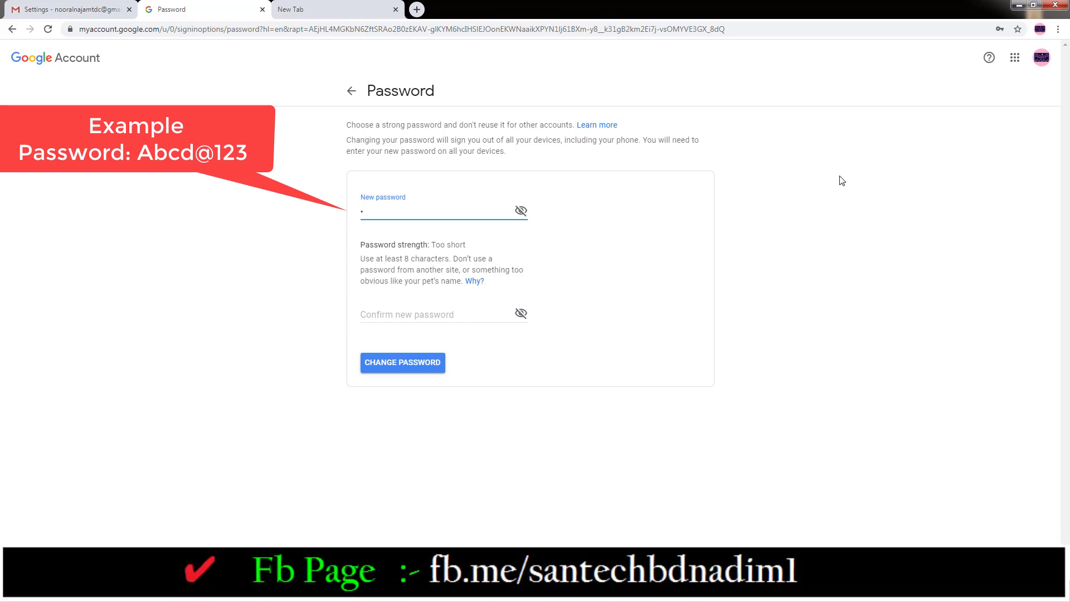
click(748, 353)
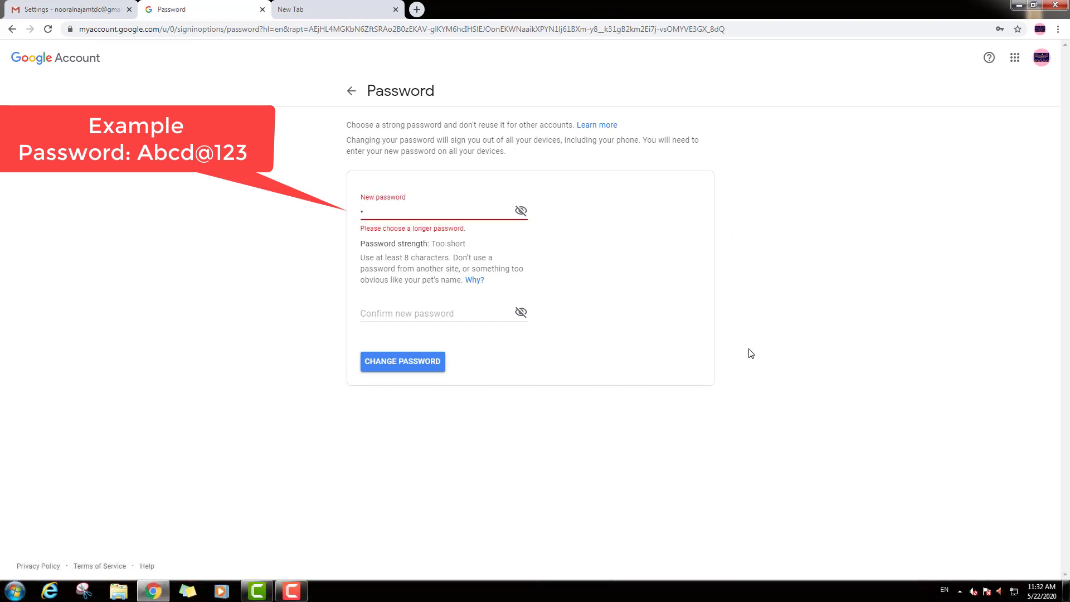
text(bcd)
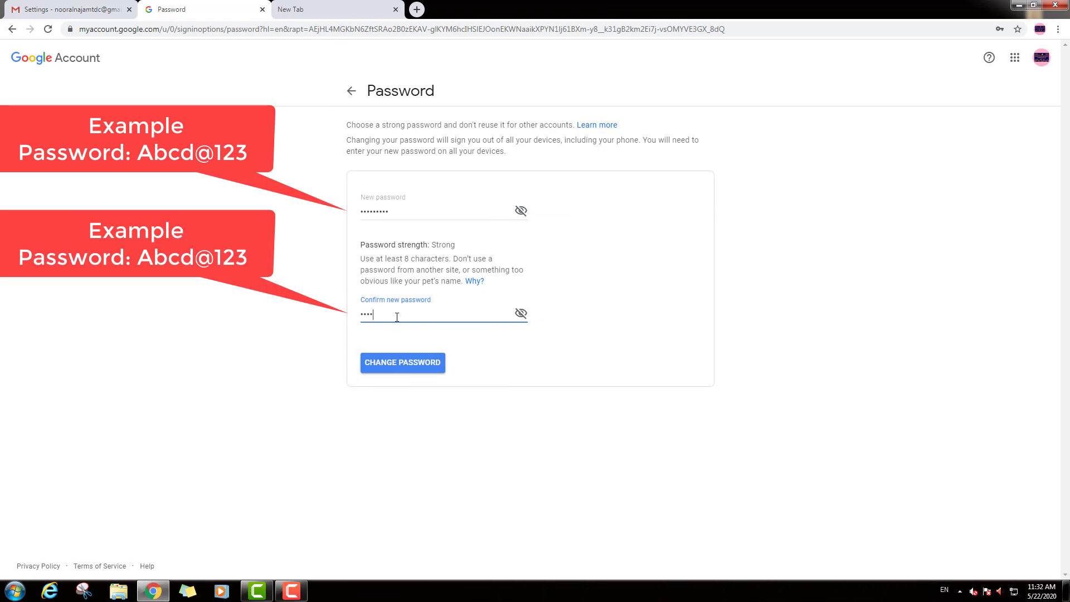
text(@123)
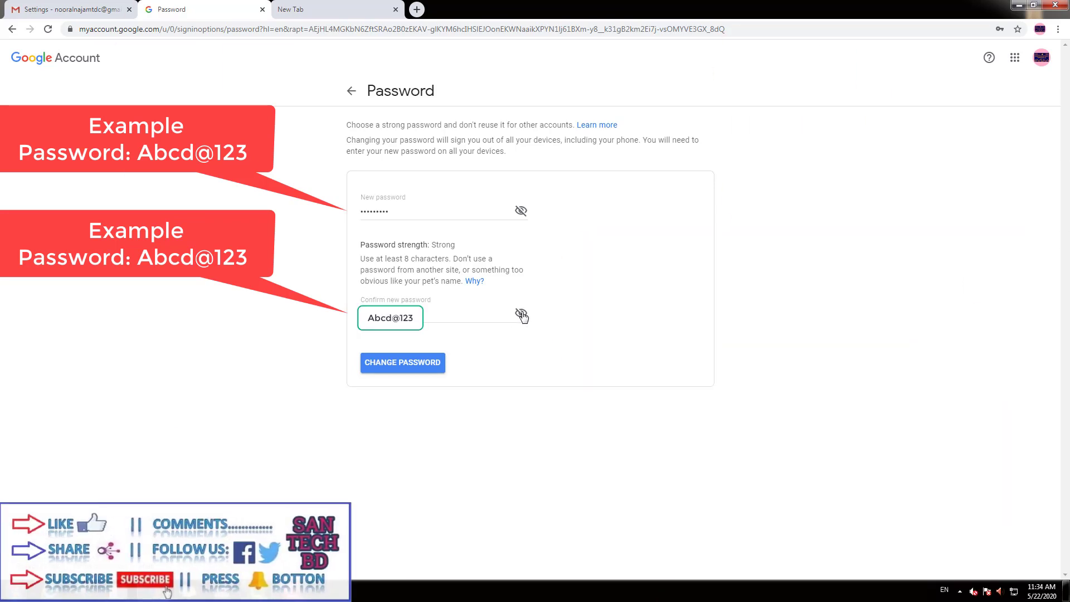
click(521, 315)
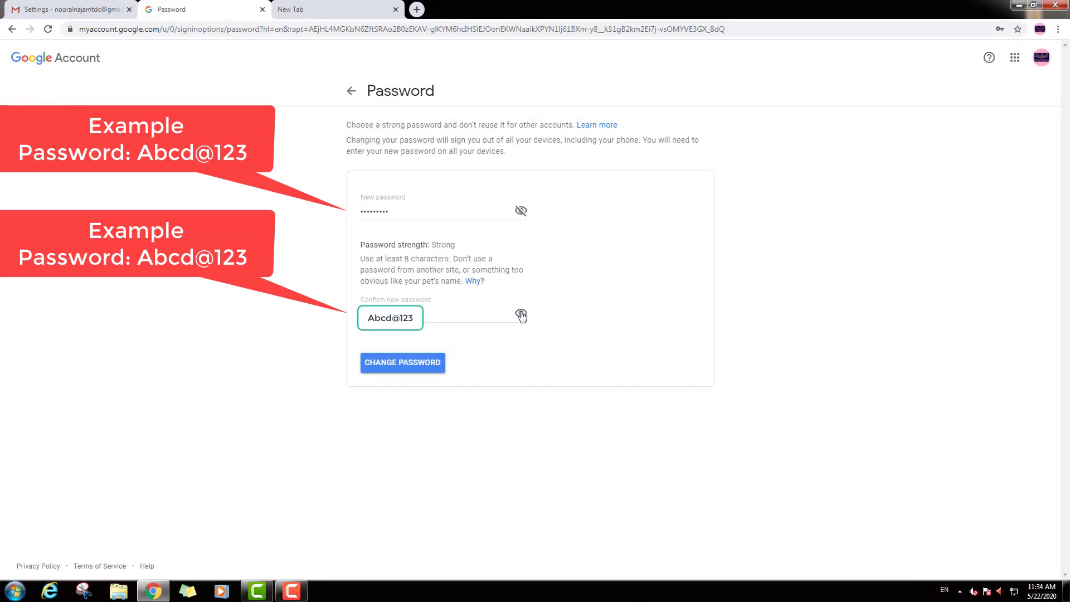
click(520, 314)
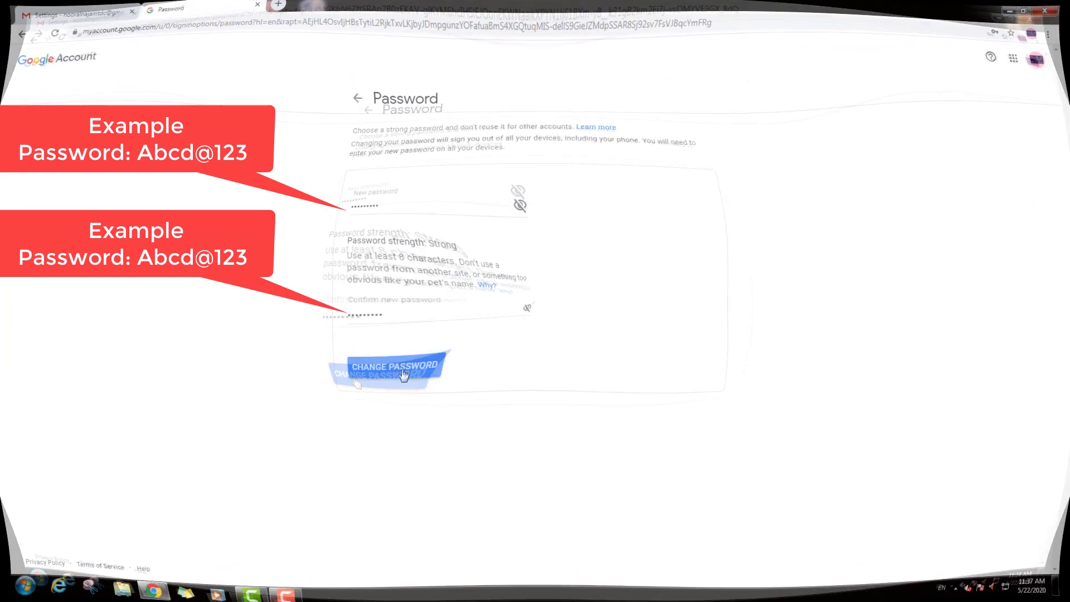
- Save the new password, acknowledge the success confirmation, and close the Chrome window
click(413, 368)
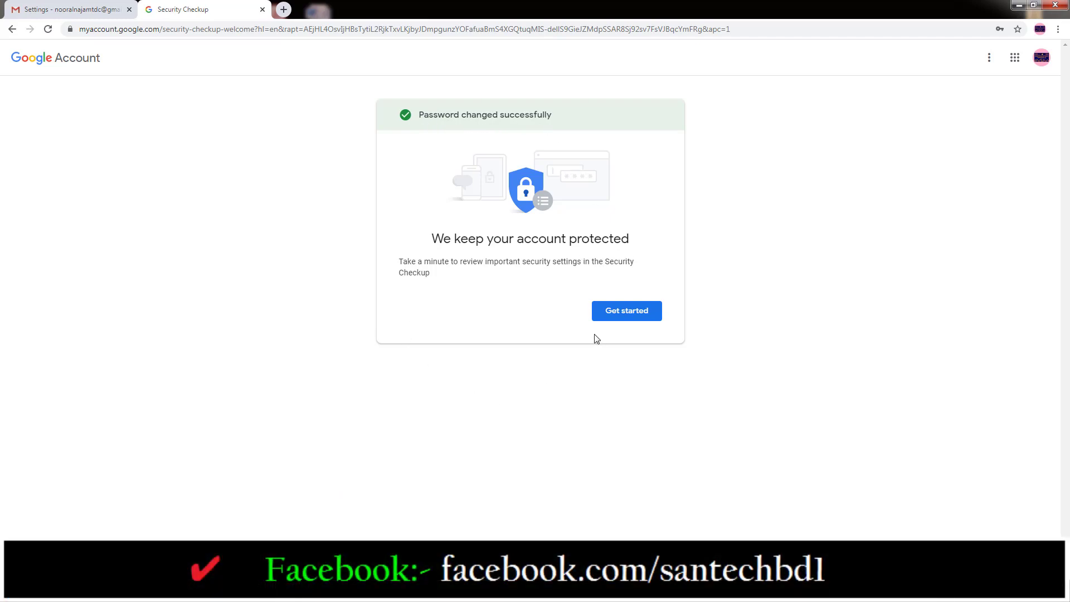
click(620, 313)
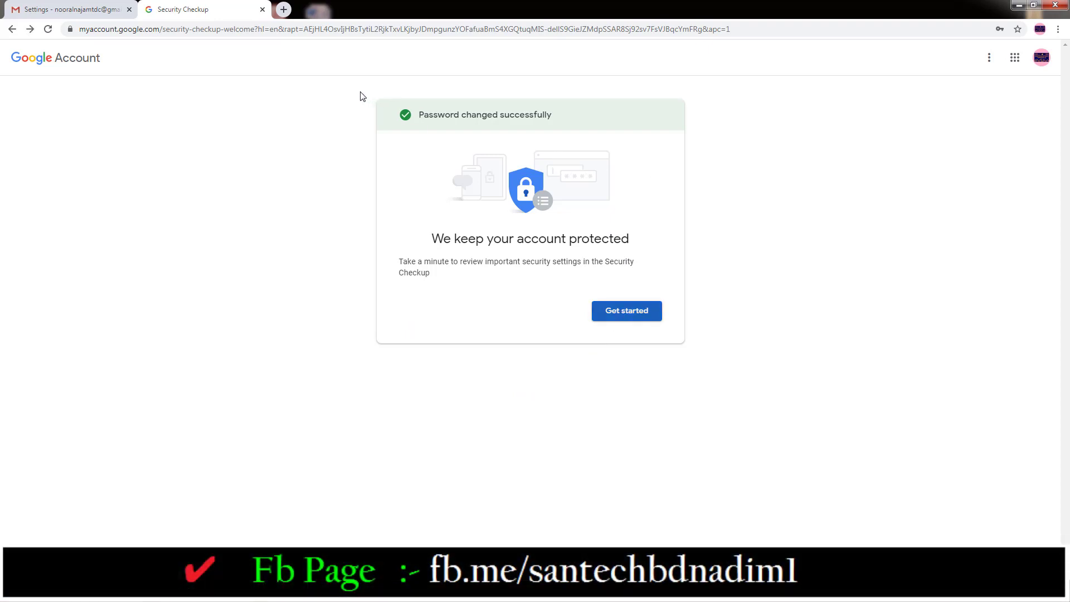
click(1064, 4)
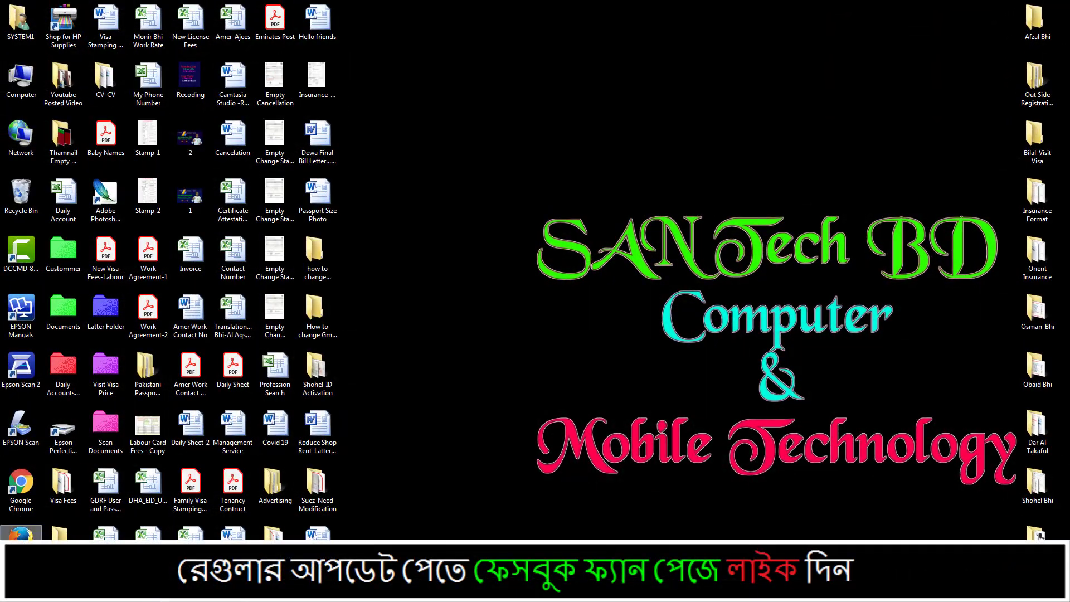
- Reopen Chrome and go from the Google bookmark to the Gmail sign-in page
double_click(19, 527)
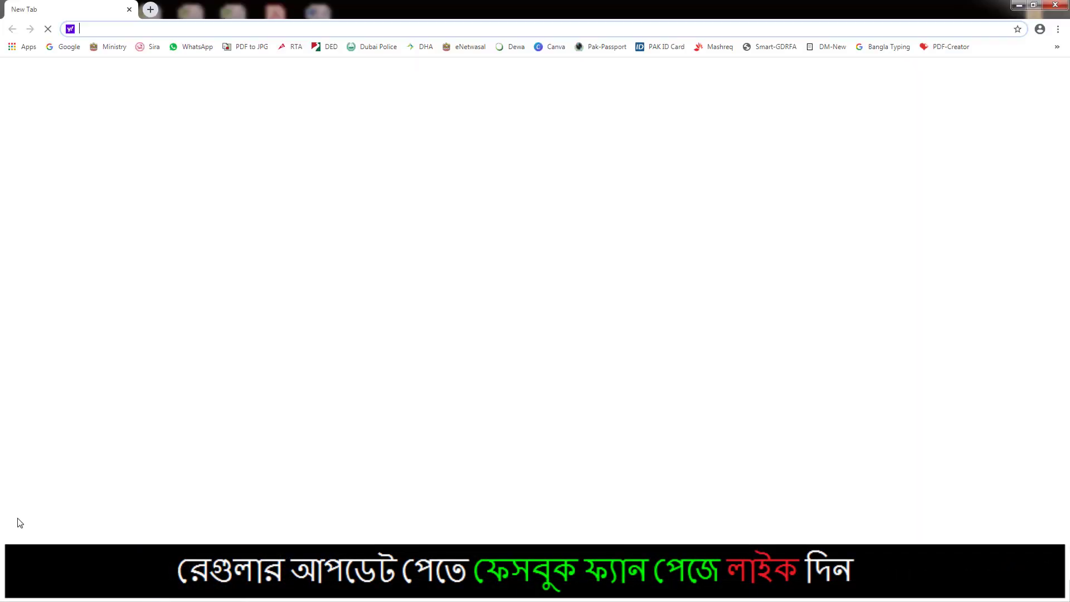
click(62, 47)
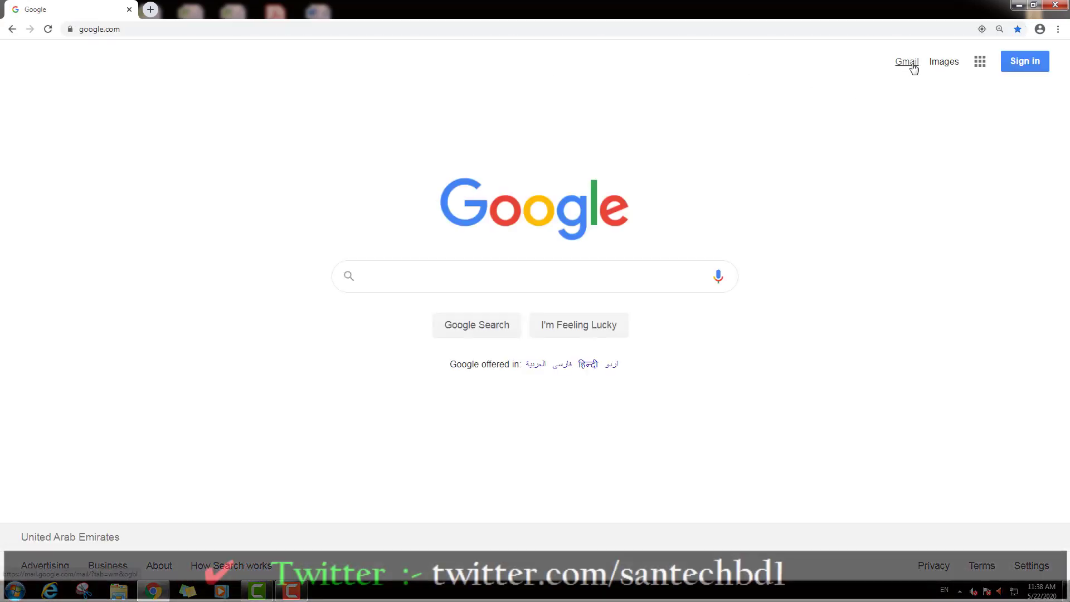
click(906, 62)
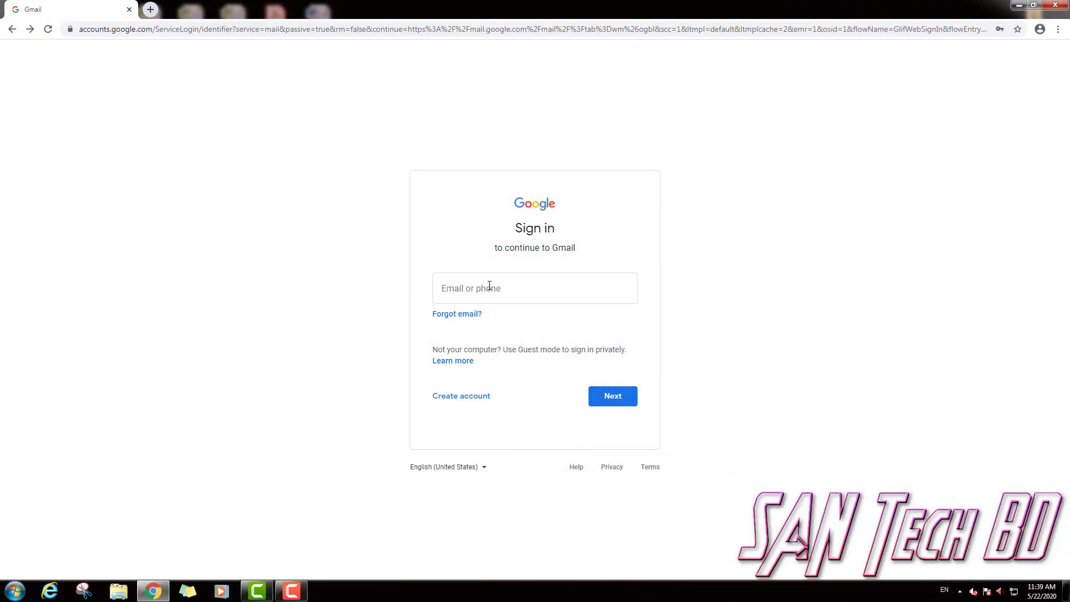
- Pick the saved account e-mail and sign in with the new password
click(491, 286)
text(no)
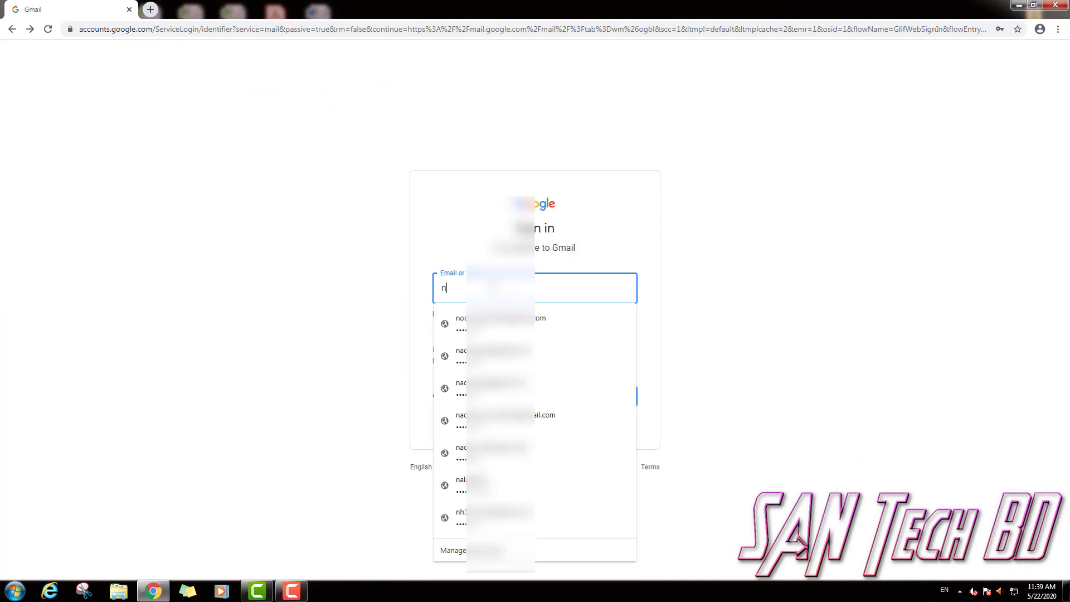
click(573, 329)
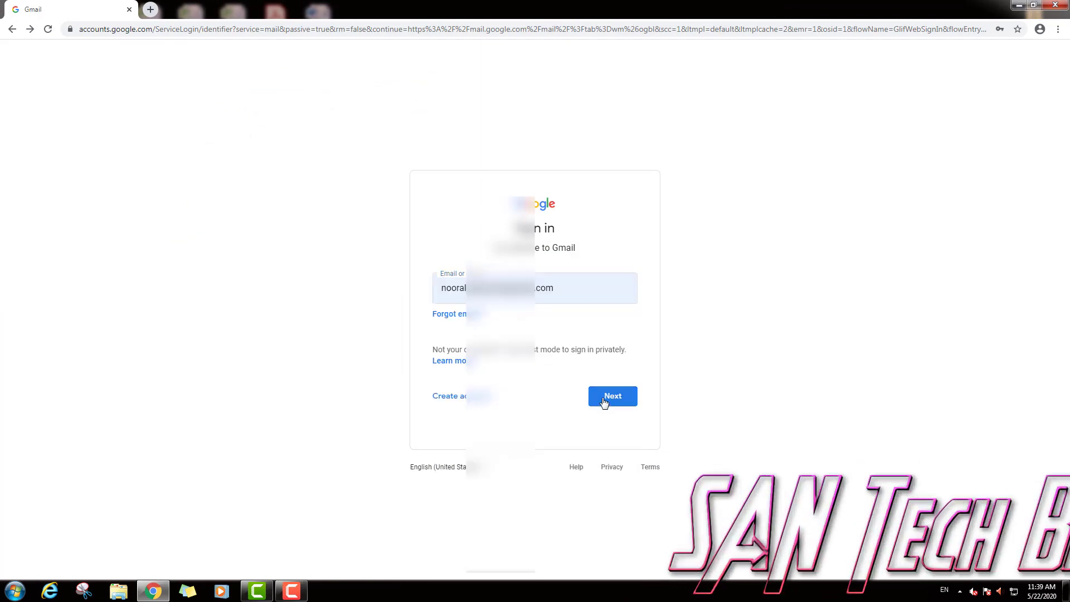
click(604, 397)
text(•)
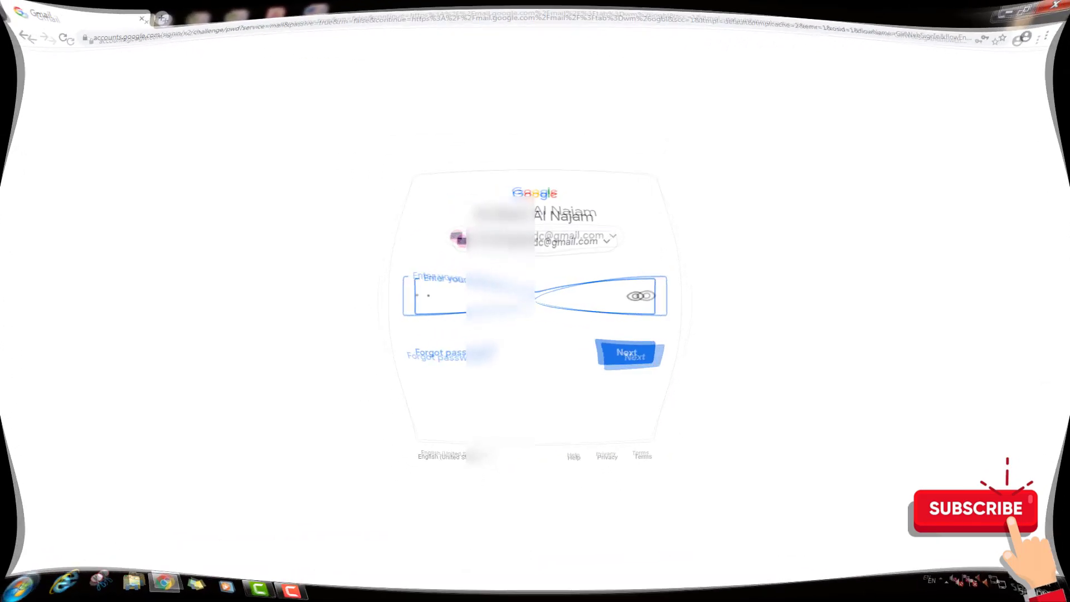
text(••)
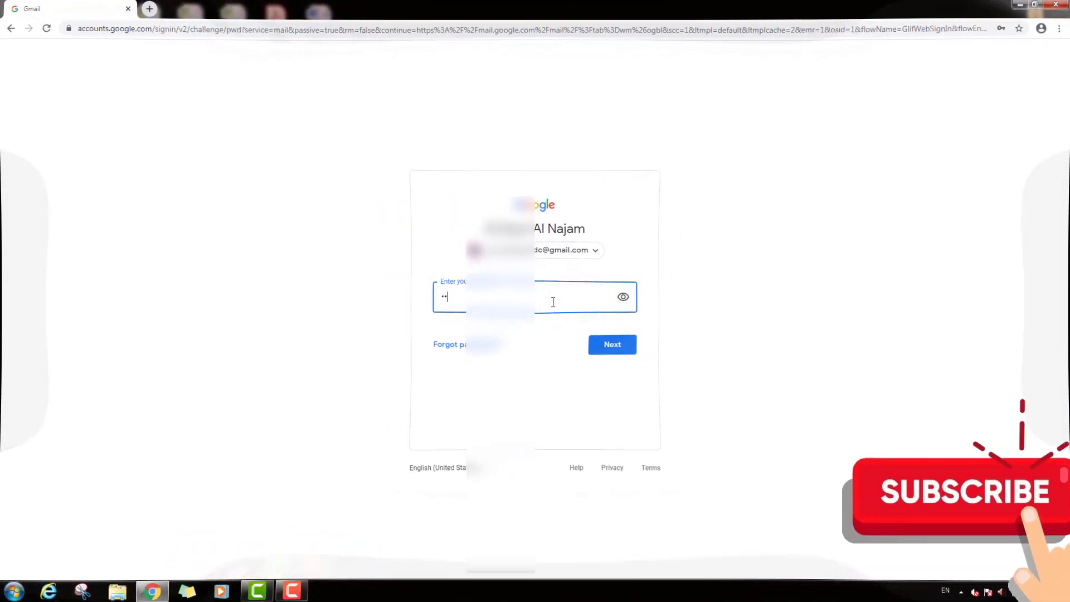
text(•••)
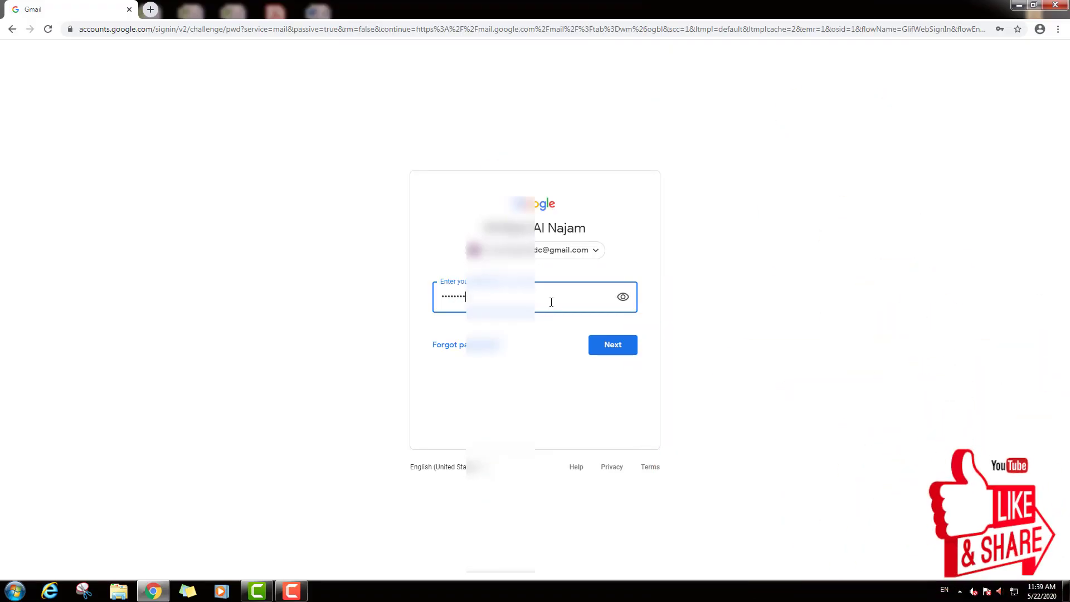
click(626, 346)
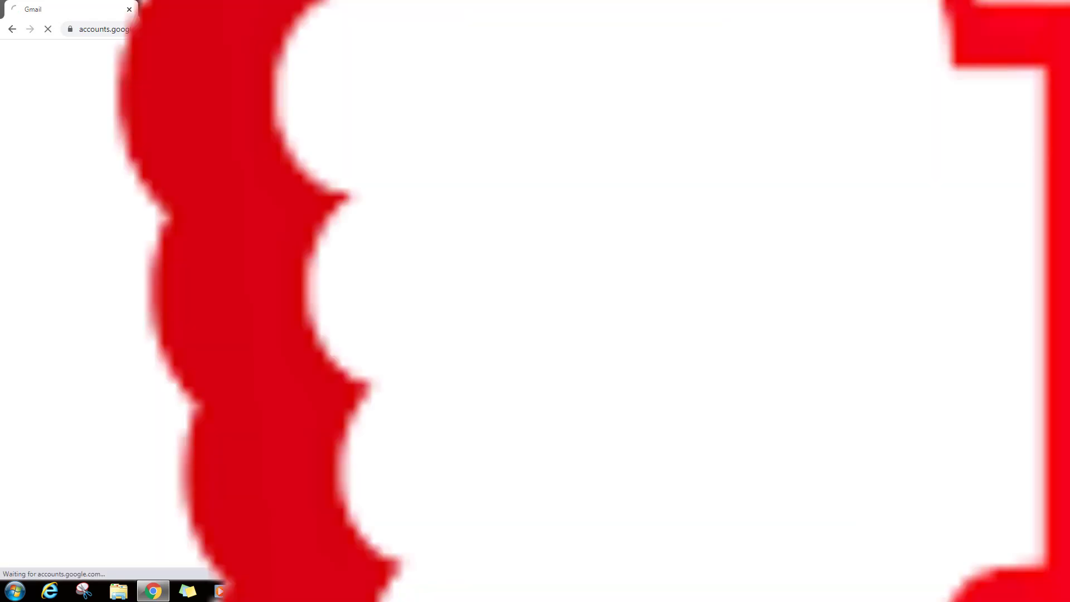